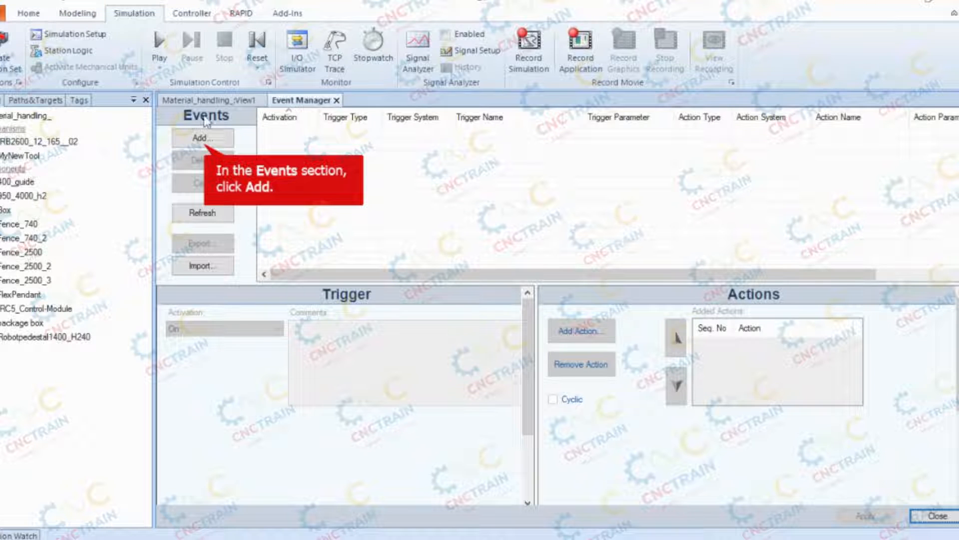
Start a new event with activation On, triggered when the controller's I/O signal output1 is true ('1')
left_click(207, 138)
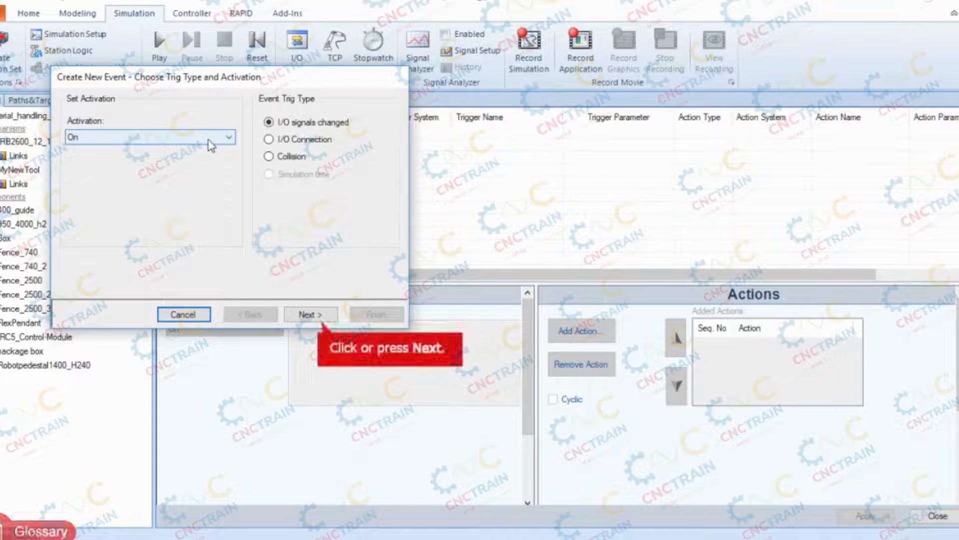
left_click(304, 315)
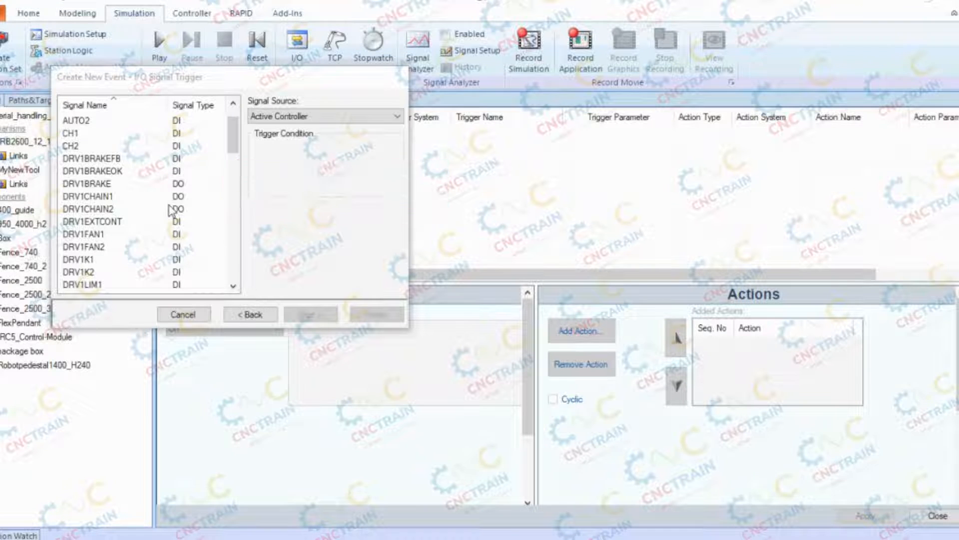
scroll(173, 214, "down", 3)
scroll(171, 212, "down", 3)
scroll(173, 212, "down", 6)
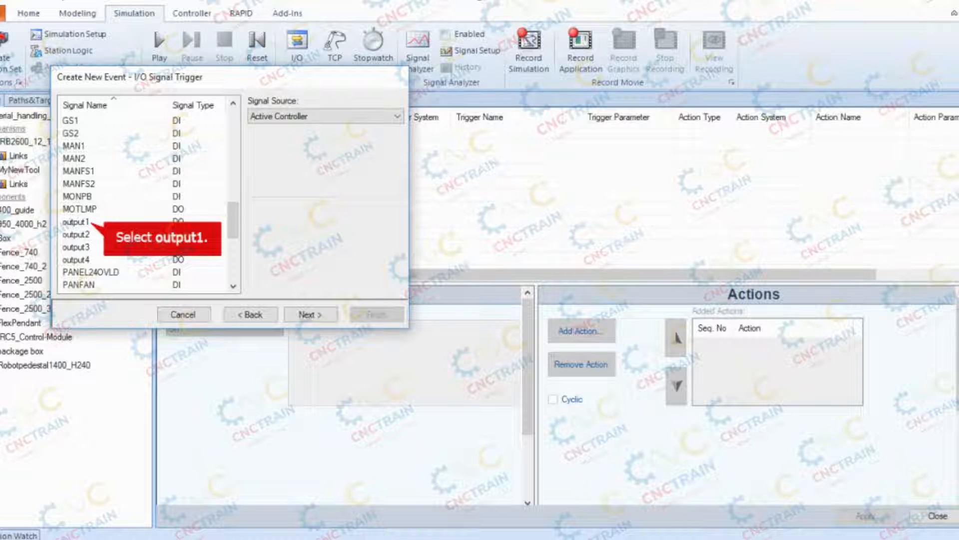
left_click(89, 221)
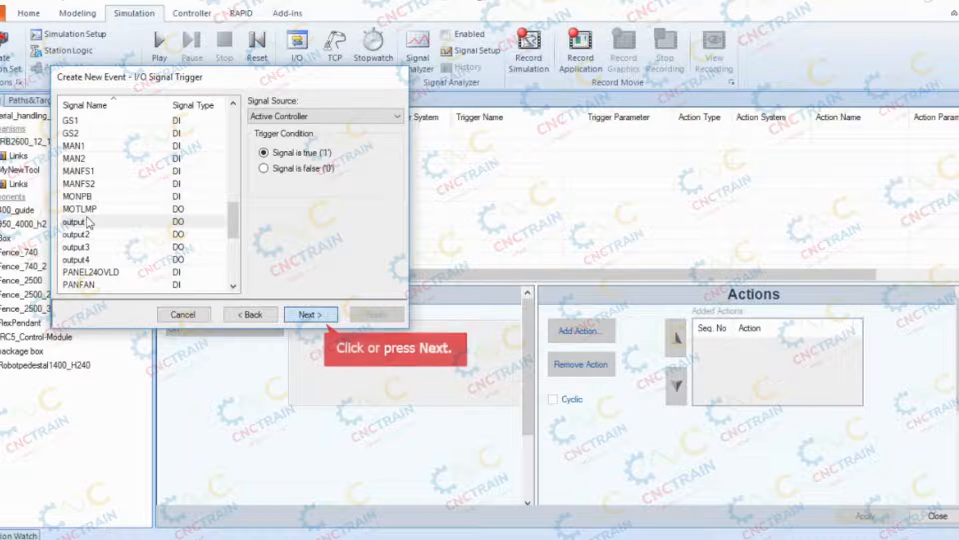
left_click(309, 315)
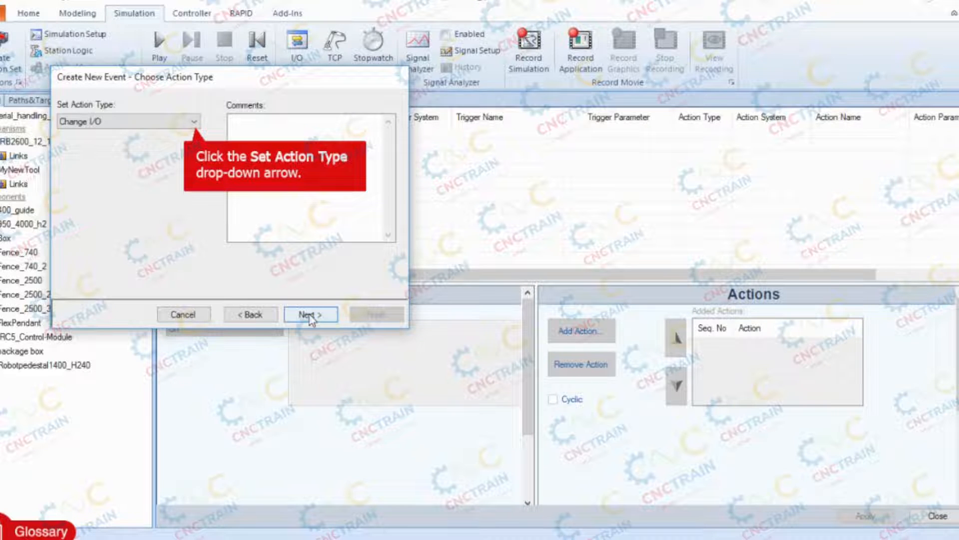
Give the new event an Attach Object action that attaches Box to MyNewTool with Keep position, and finish the event
left_click(147, 128)
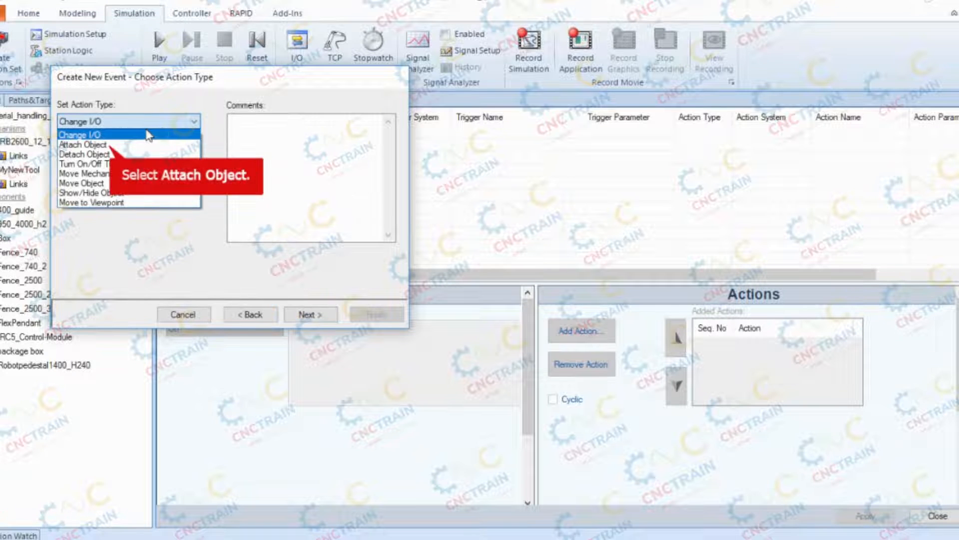
left_click(119, 145)
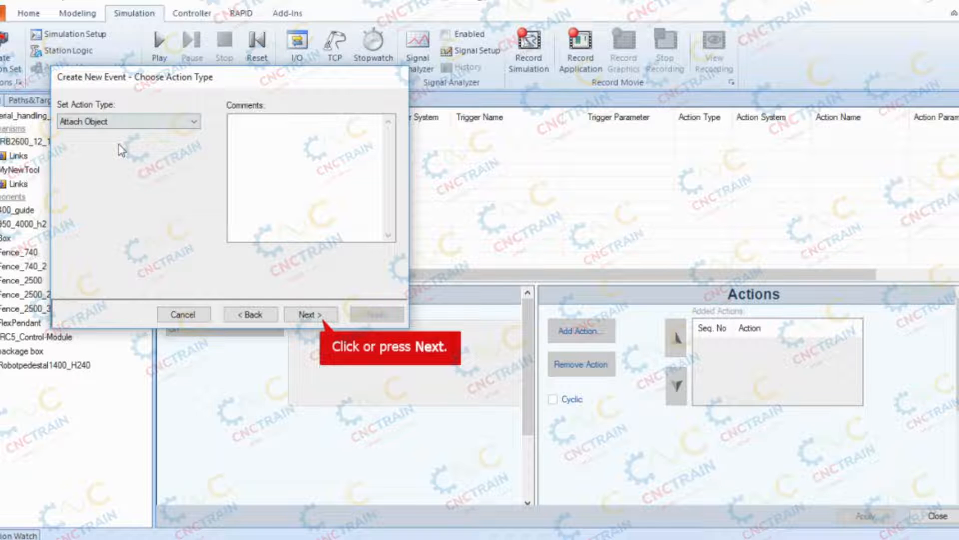
left_click(309, 314)
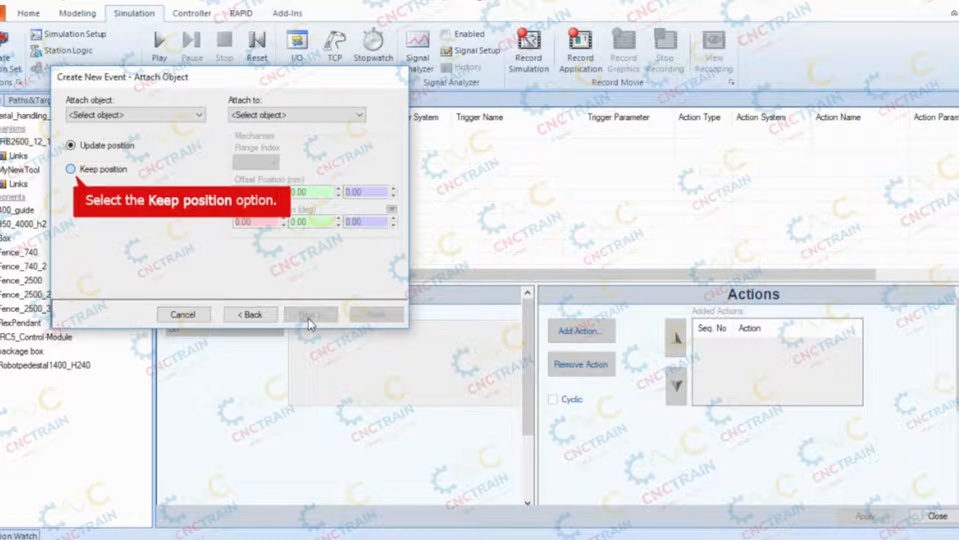
left_click(70, 169)
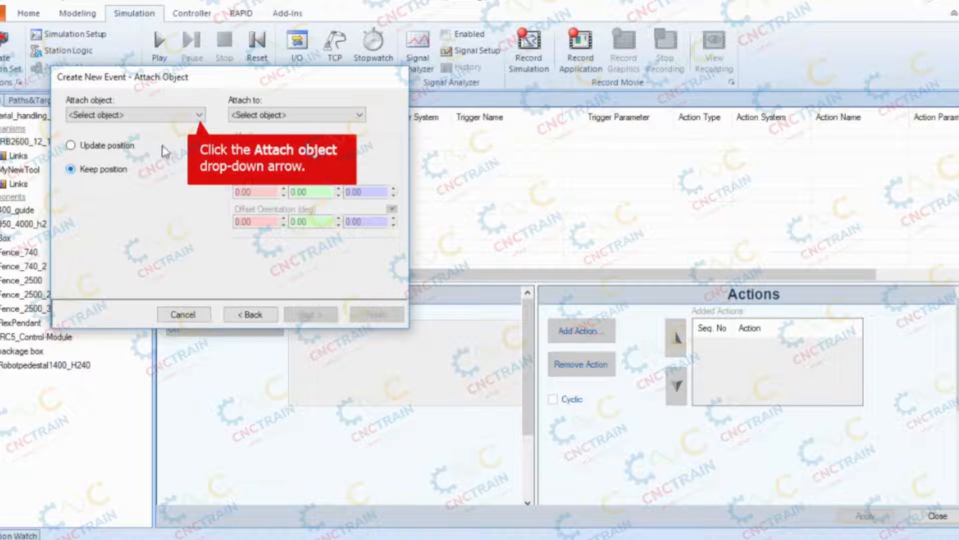
left_click(178, 119)
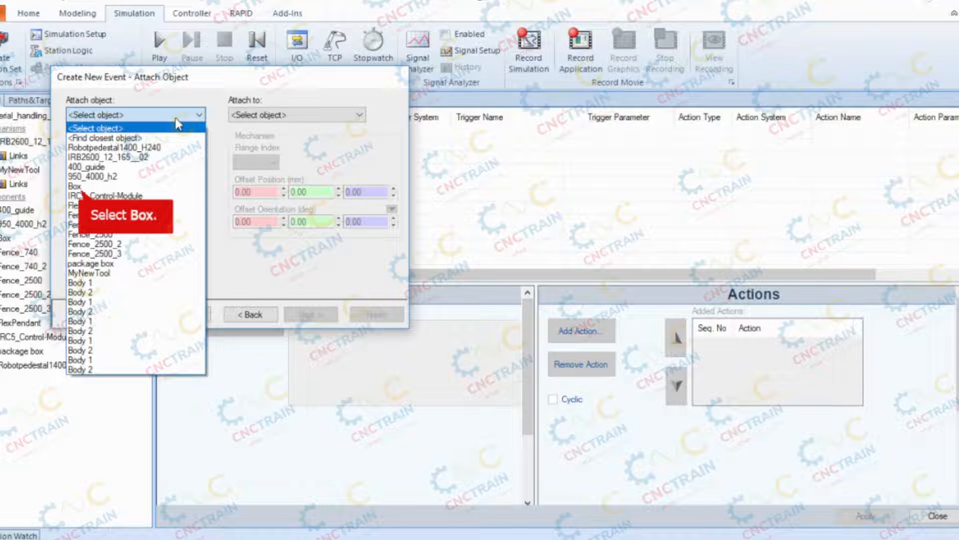
left_click(85, 186)
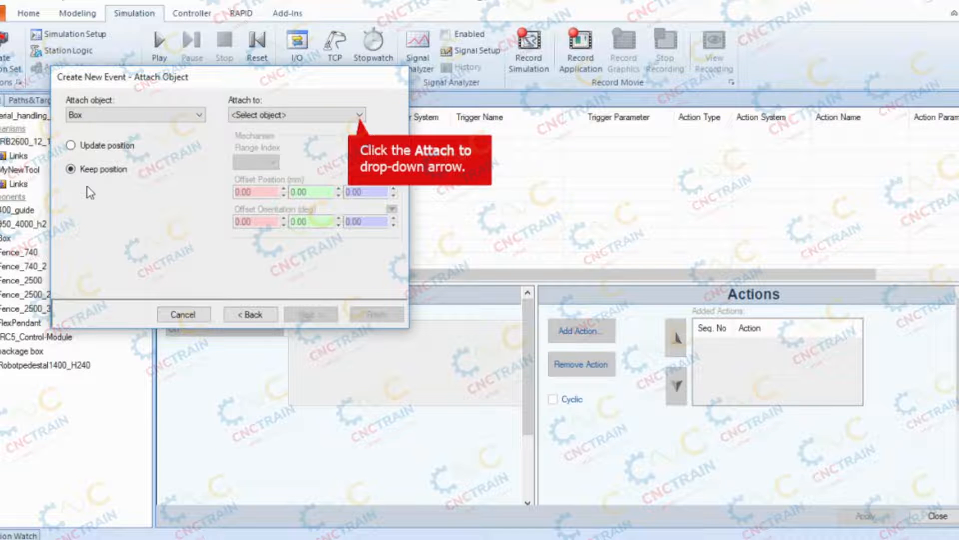
left_click(264, 116)
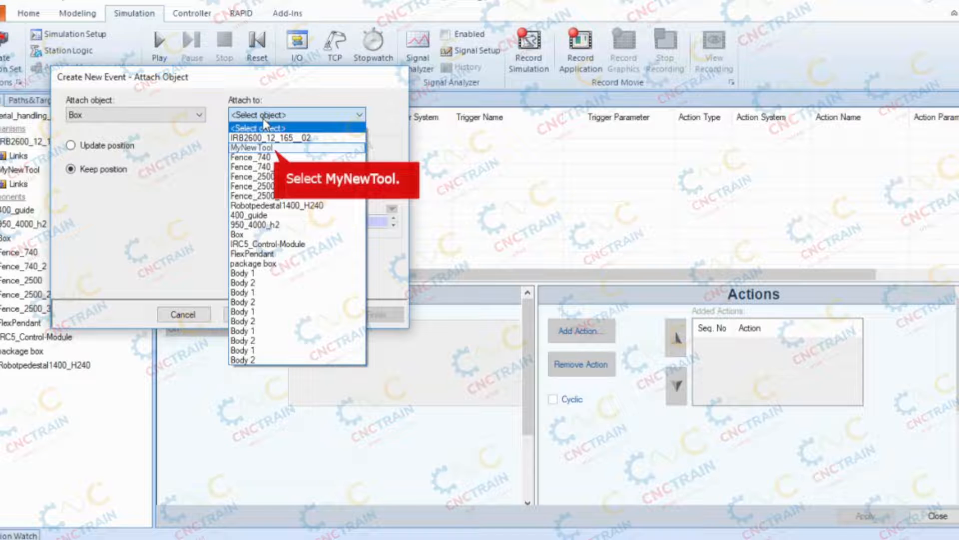
left_click(253, 148)
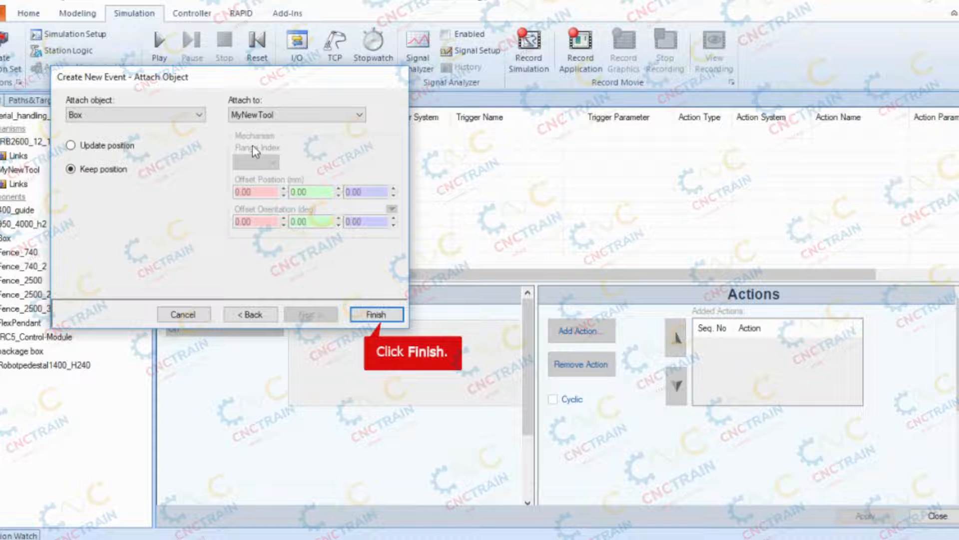
left_click(375, 313)
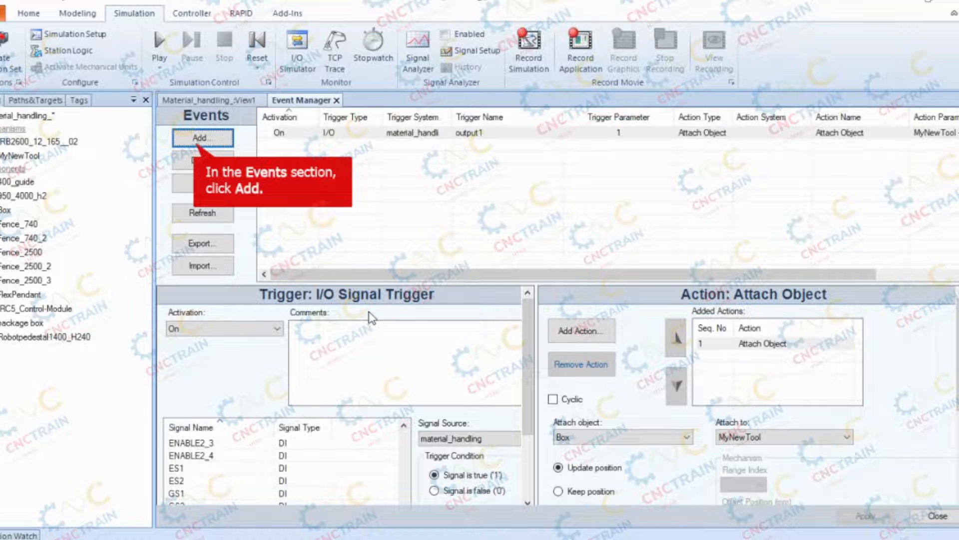
Add a second event with activation On, triggered when the I/O signal output1 is false ('0')
left_click(204, 138)
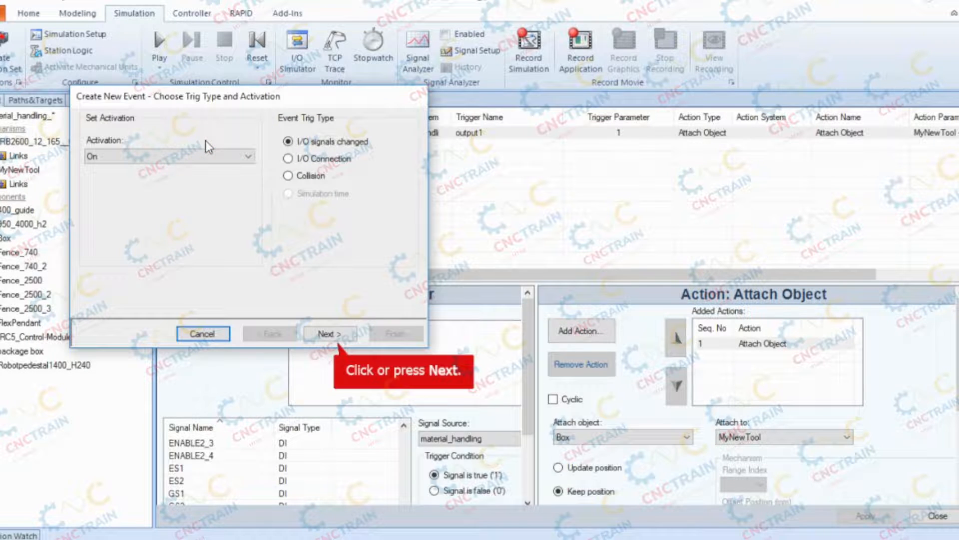
left_click(327, 334)
scroll(188, 199, "down", 9)
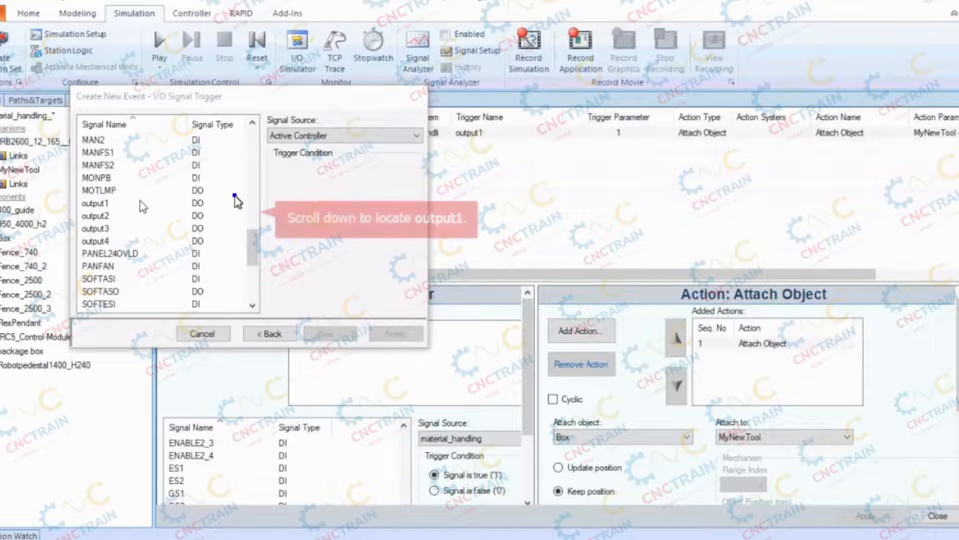
left_click(238, 202)
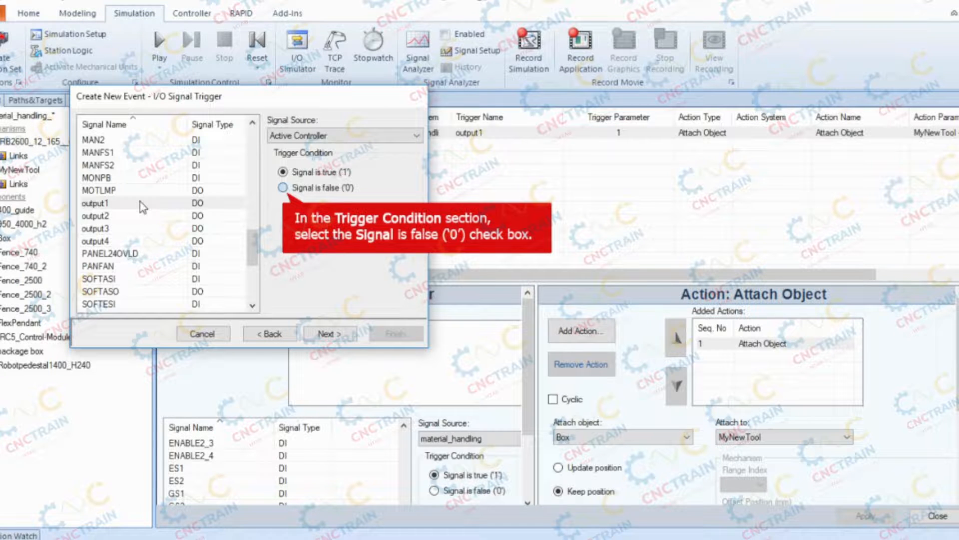
left_click(282, 188)
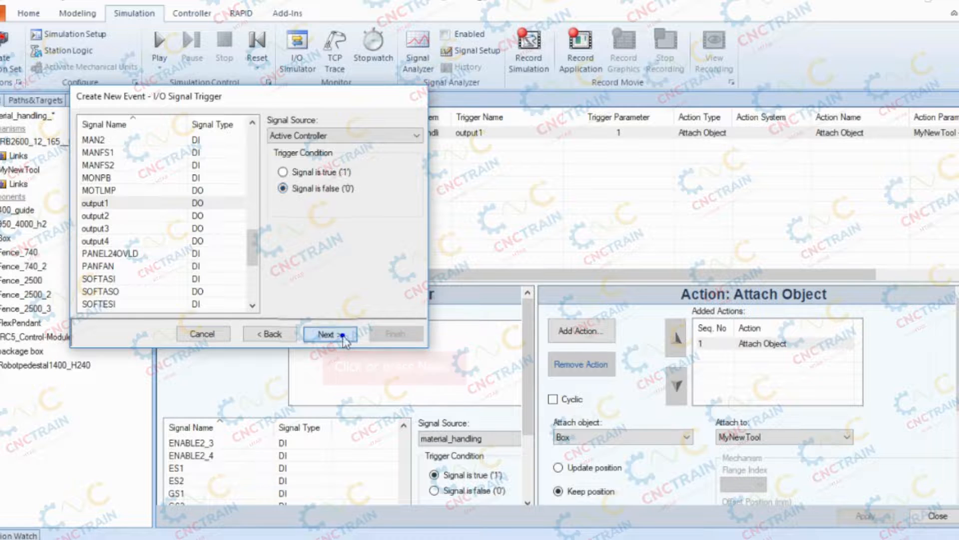
left_click(329, 333)
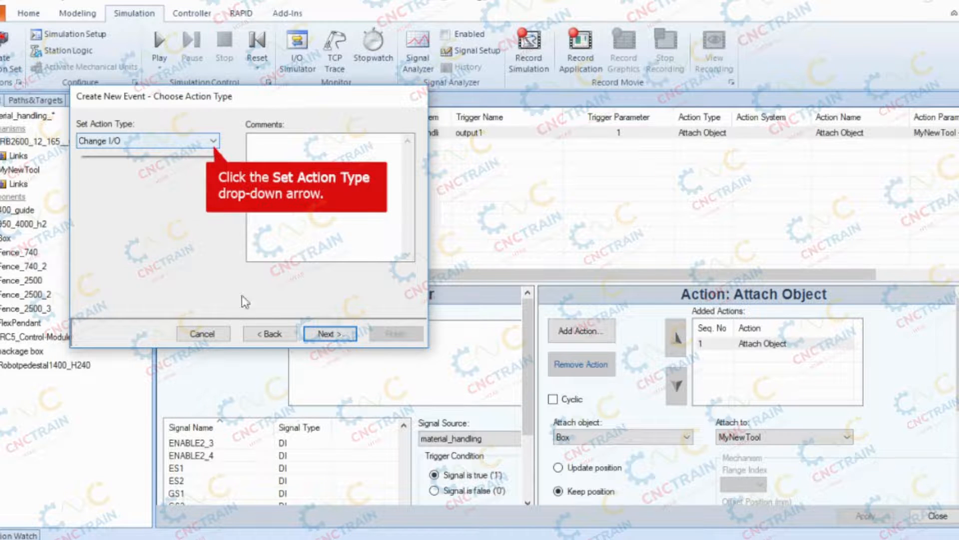
Give the second event a Detach Object action that detaches Box from MyNewTool, finish it, and close the Event Manager
left_click(201, 144)
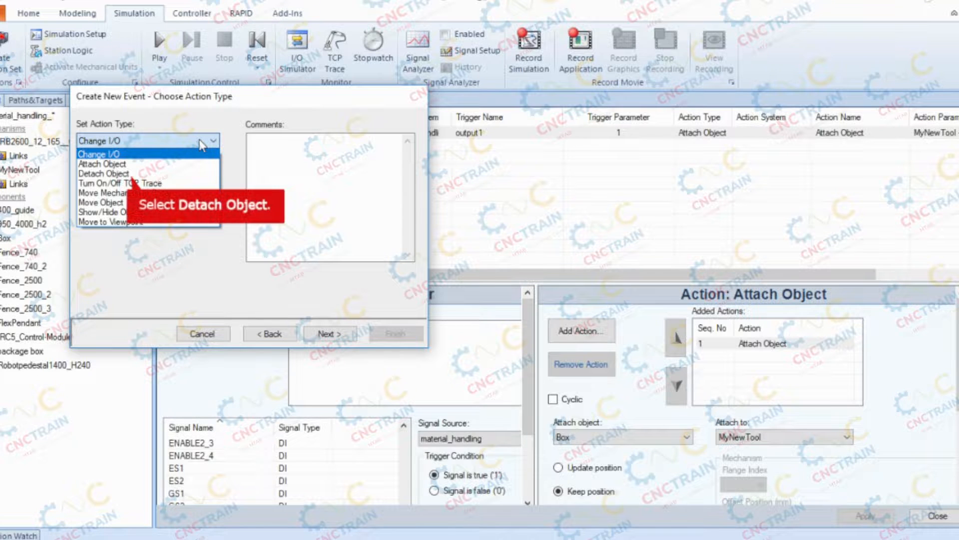
left_click(124, 174)
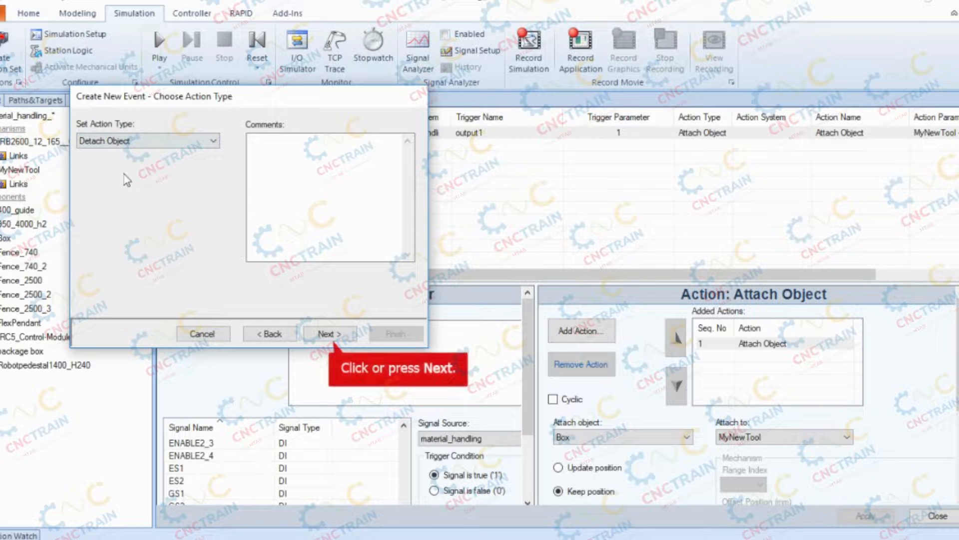
left_click(326, 333)
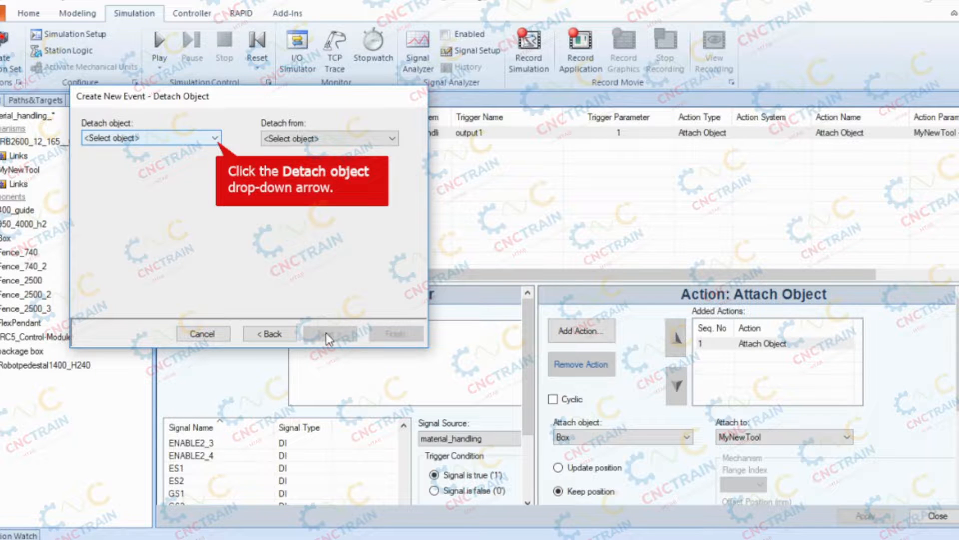
left_click(204, 143)
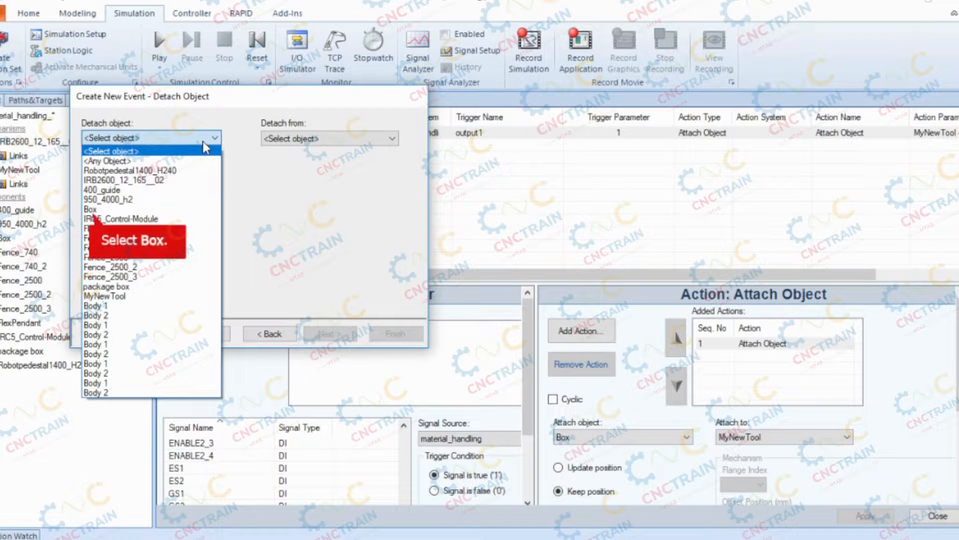
left_click(103, 208)
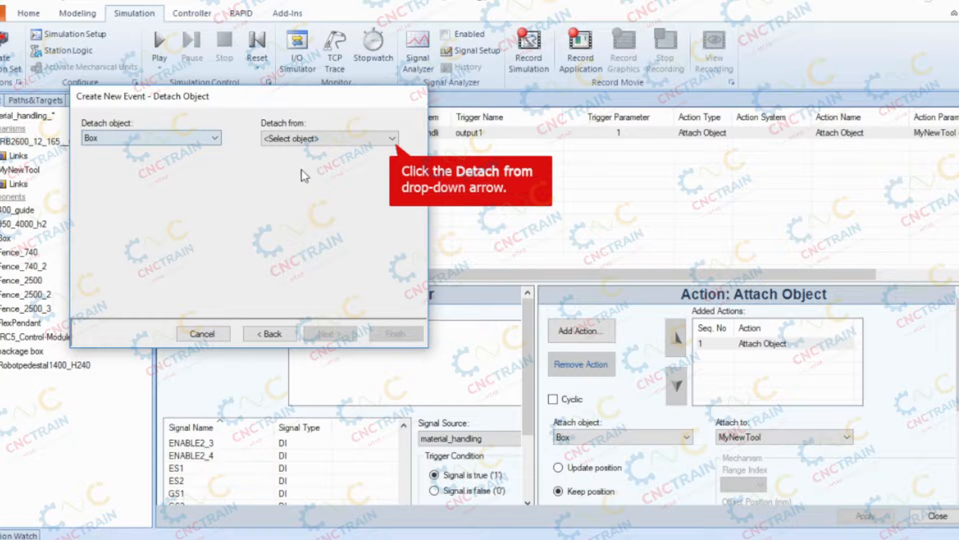
left_click(316, 139)
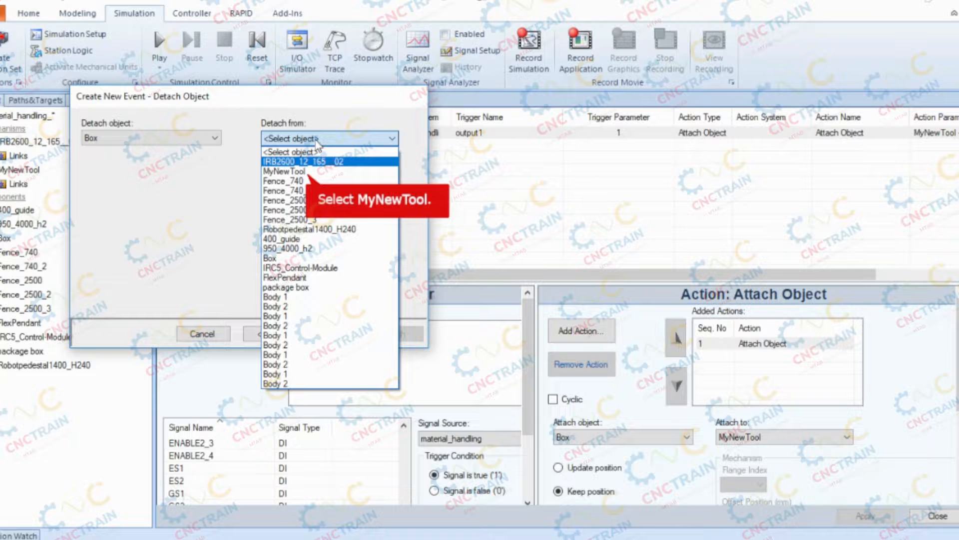
left_click(316, 172)
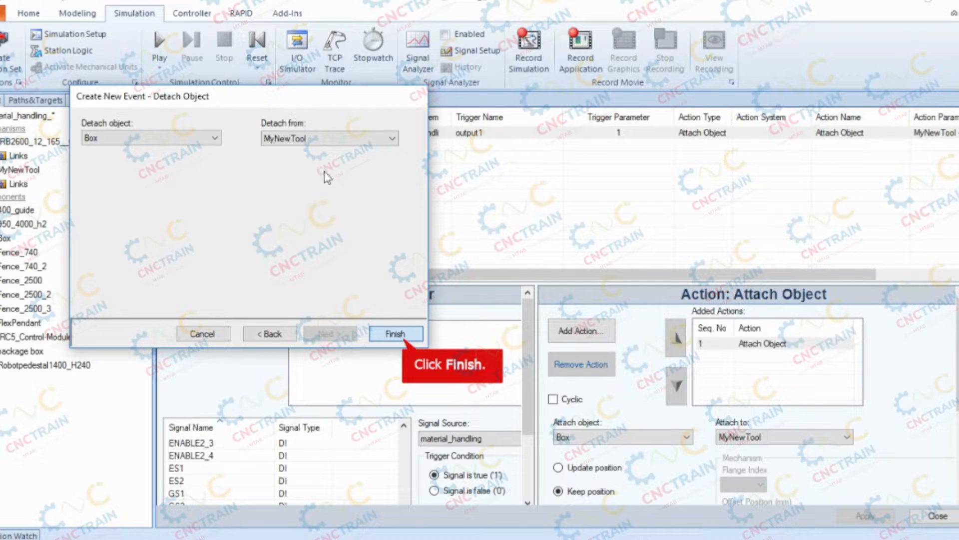
left_click(393, 333)
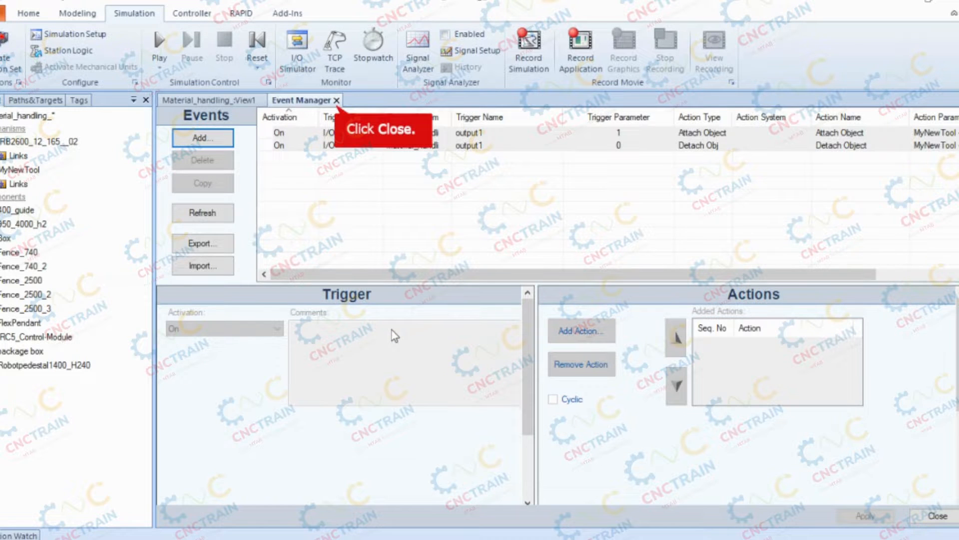
left_click(337, 101)
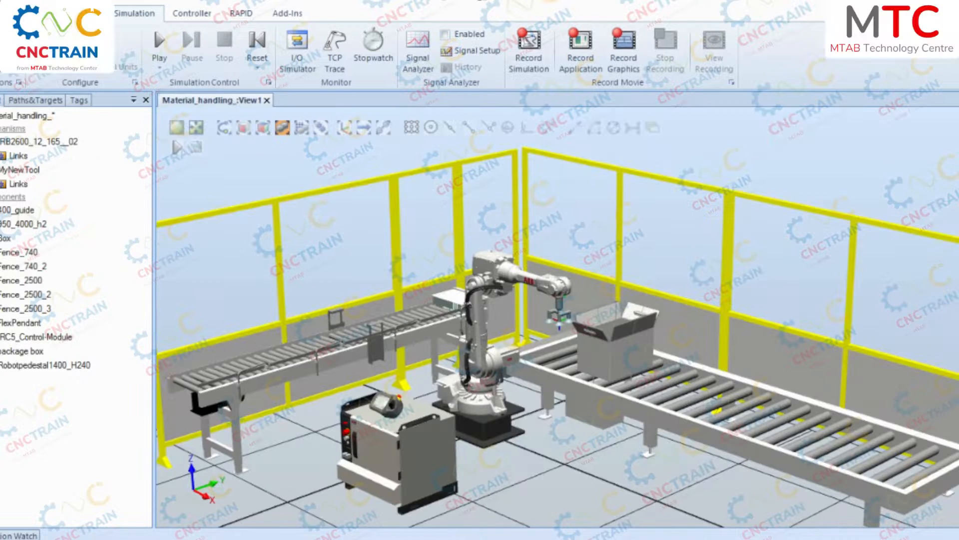